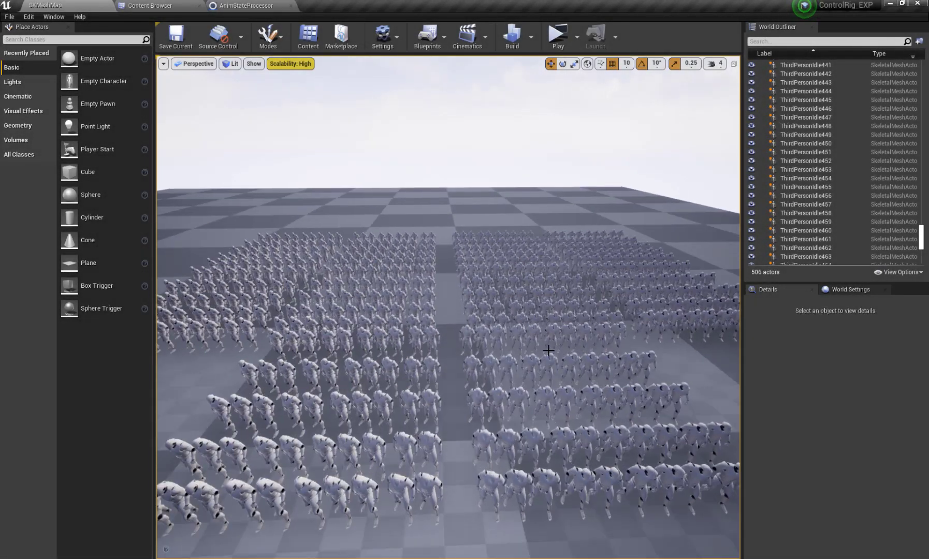
pyautogui.scroll(-3, 479, 354)
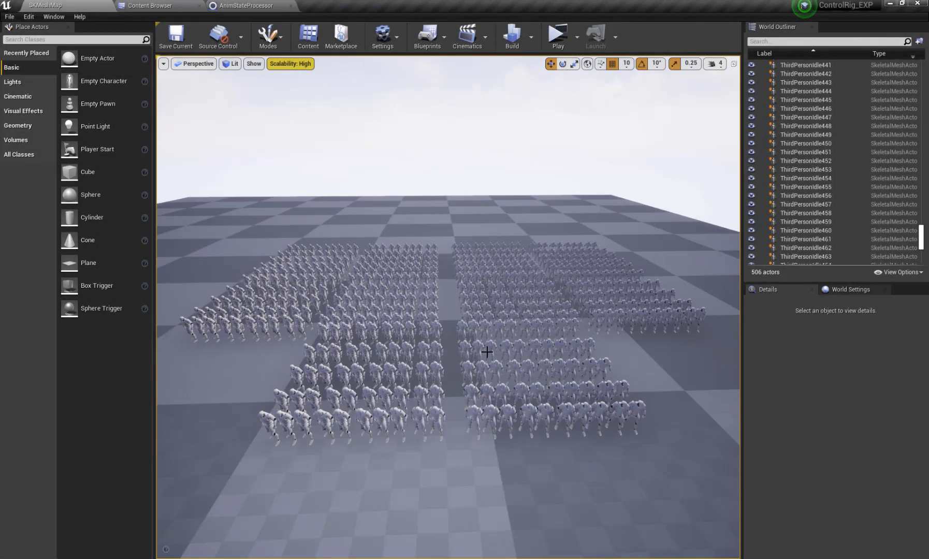
pyautogui.scroll(1, 486, 352)
pyautogui.scroll(1, 481, 355)
pyautogui.scroll(1, 475, 367)
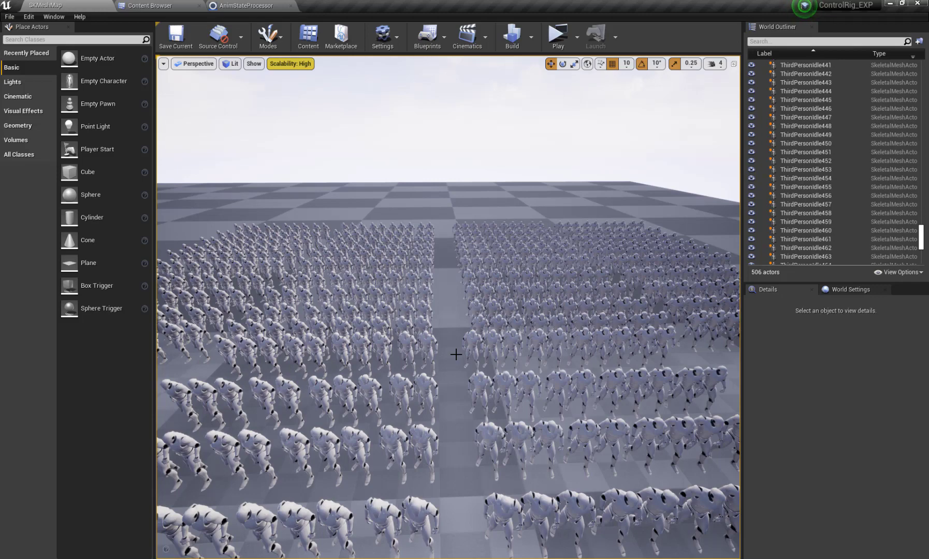
# Browse the Maps folder in the Content Browser and return to the SKMeshMap level
pyautogui.moveTo(455, 354); pyautogui.dragTo(455, 406)
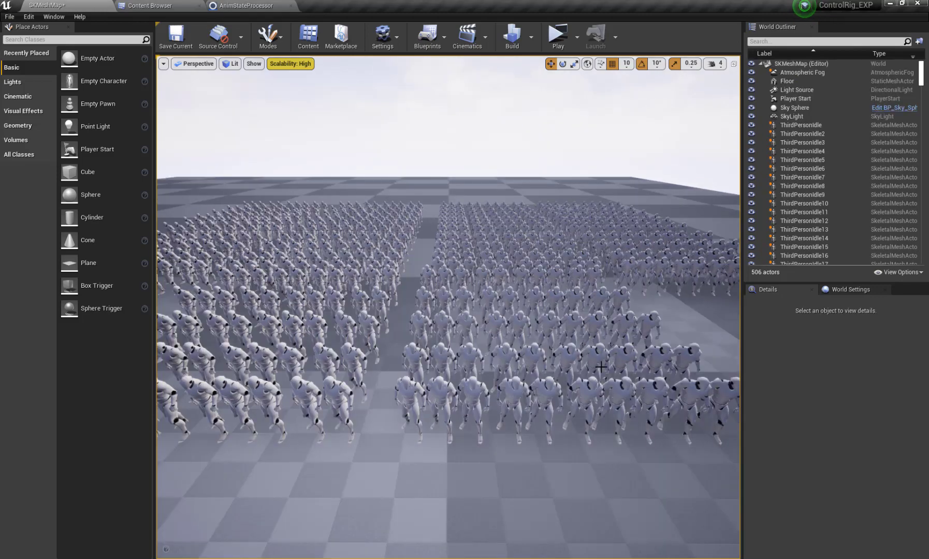
pyautogui.moveTo(612, 347); pyautogui.dragTo(612, 305)
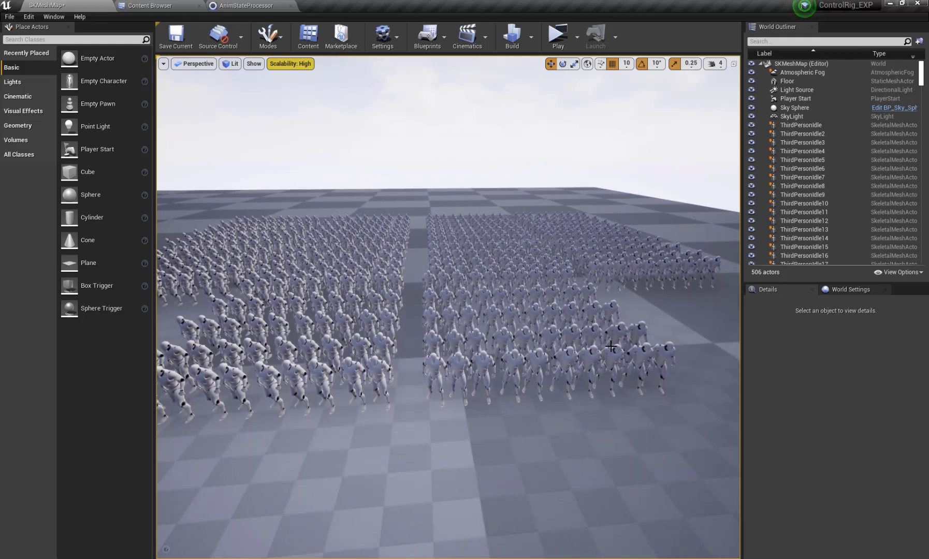
pyautogui.click(185, 3)
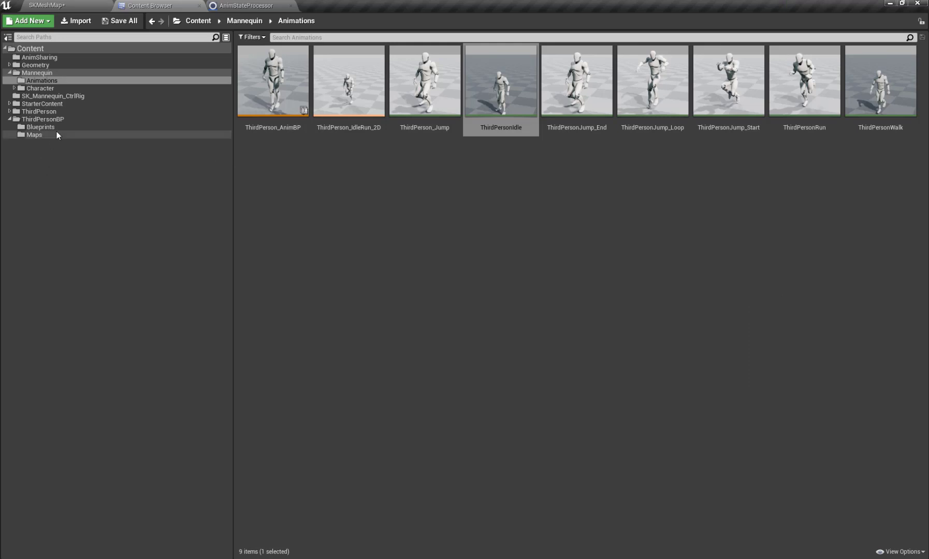
pyautogui.click(34, 134)
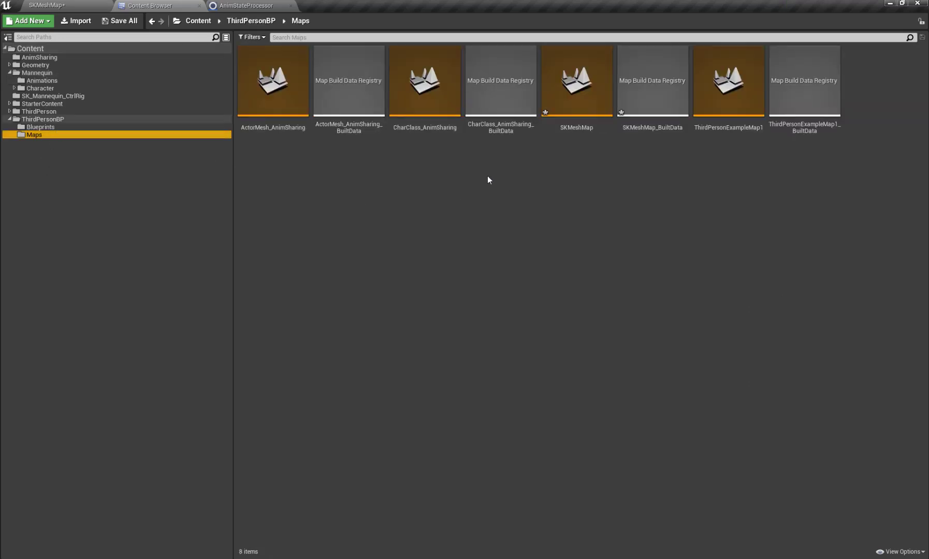
pyautogui.click(586, 175)
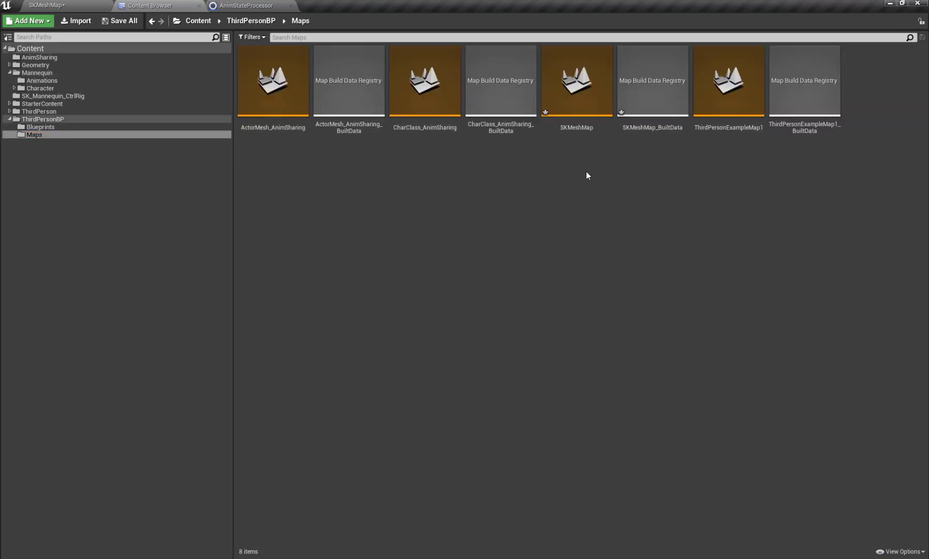
pyautogui.click(63, 2)
pyautogui.scroll(3, 470, 287)
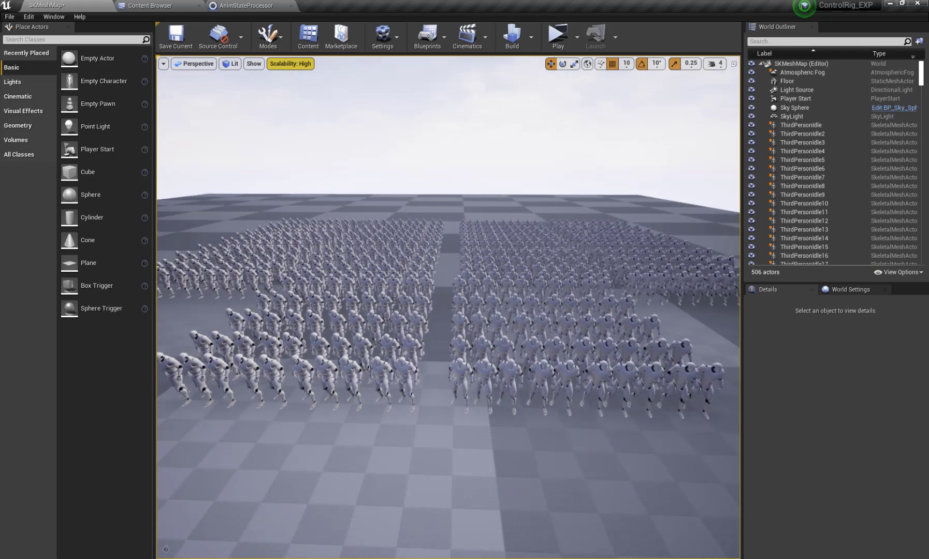
pyautogui.scroll(3, 471, 356)
pyautogui.scroll(3, 473, 424)
# Drag a ThirdPersonIdle mannequin into the level, delete it again, and widen the level view
pyautogui.click(466, 406)
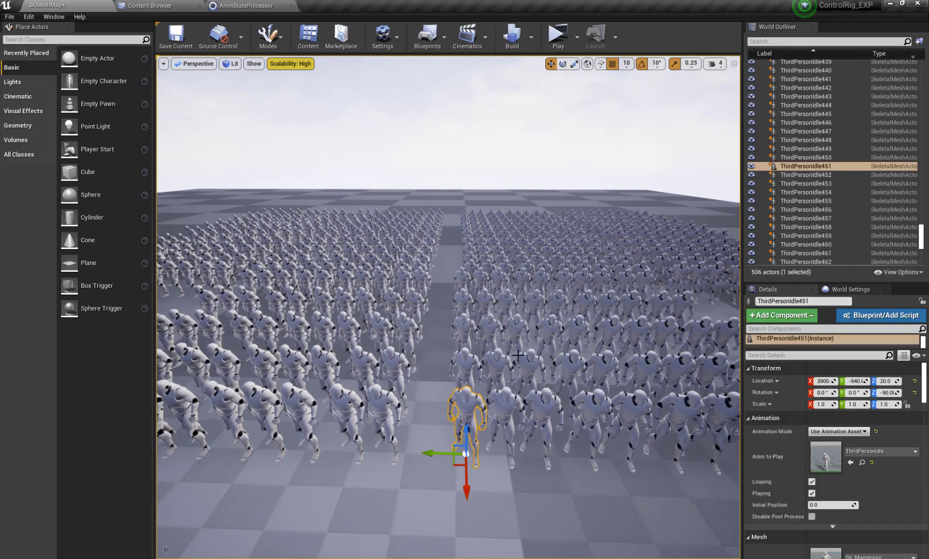
pyautogui.scroll(-3, 493, 381)
pyautogui.scroll(-2, 517, 355)
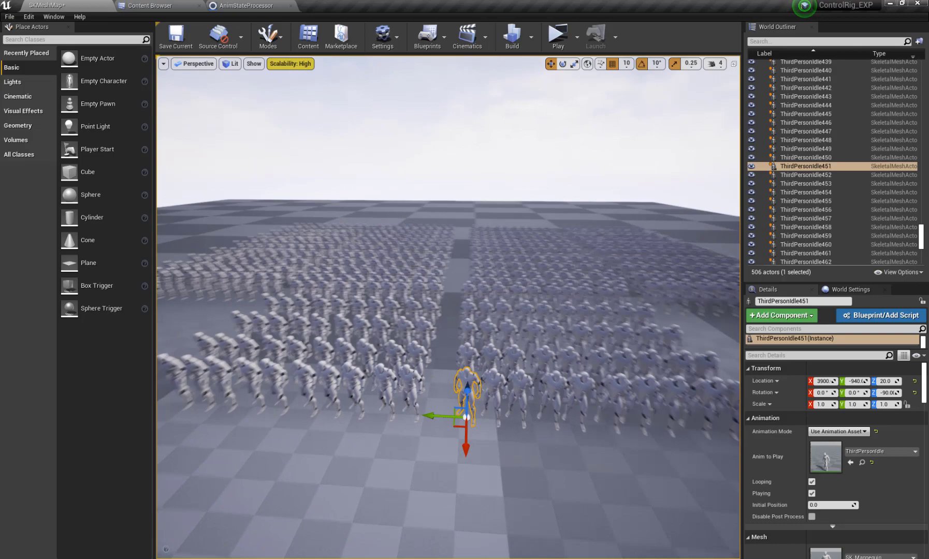
pyautogui.moveTo(545, 373)
pyautogui.mouseDown()
pyautogui.moveTo(545, 276)
pyautogui.moveTo(546, 373)
pyautogui.mouseUp()
pyautogui.click(861, 462)
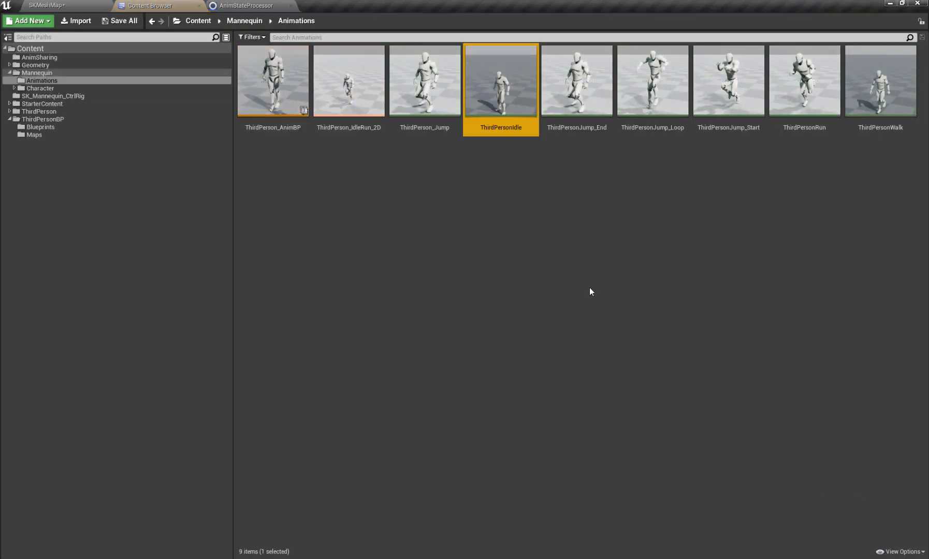
pyautogui.moveTo(500, 81)
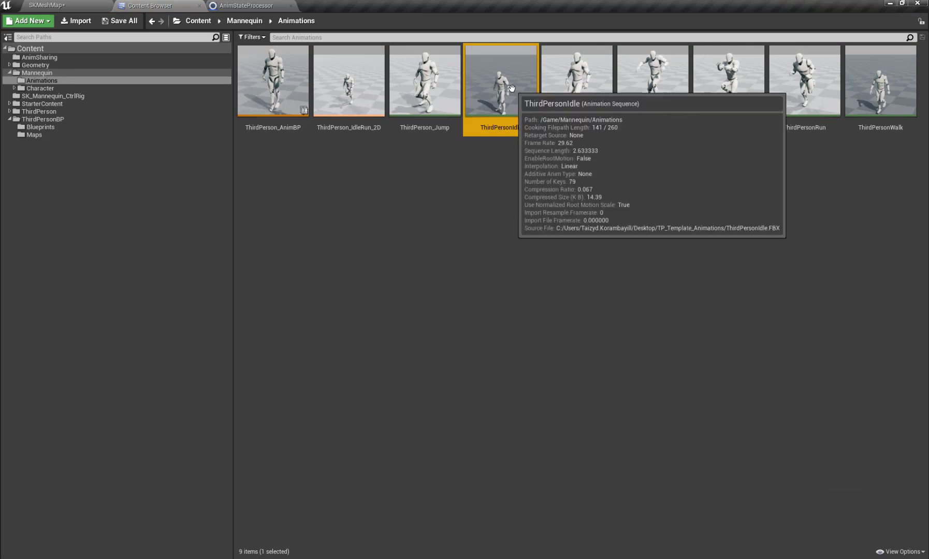
pyautogui.moveTo(511, 88); pyautogui.dragTo(465, 511)
pyautogui.press('Delete')
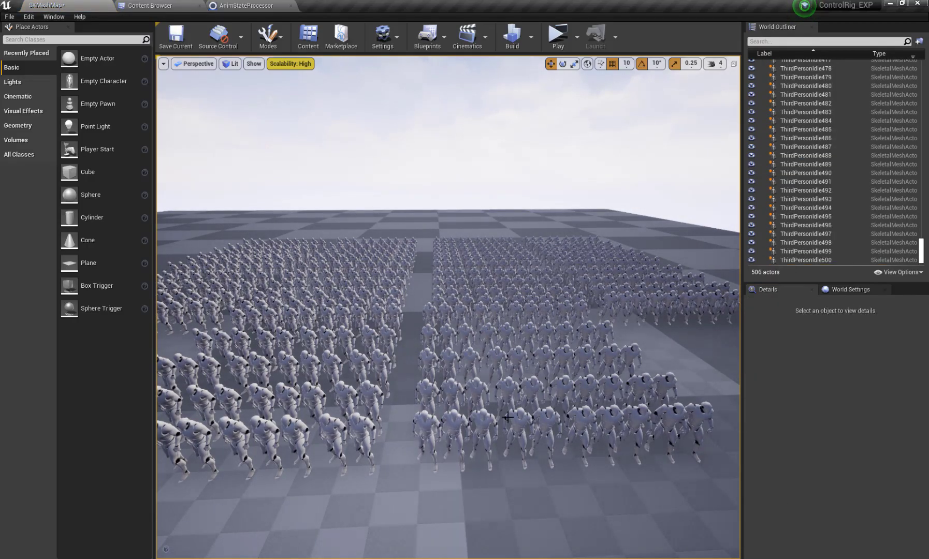
pyautogui.scroll(-3, 511, 409)
pyautogui.scroll(-3, 594, 326)
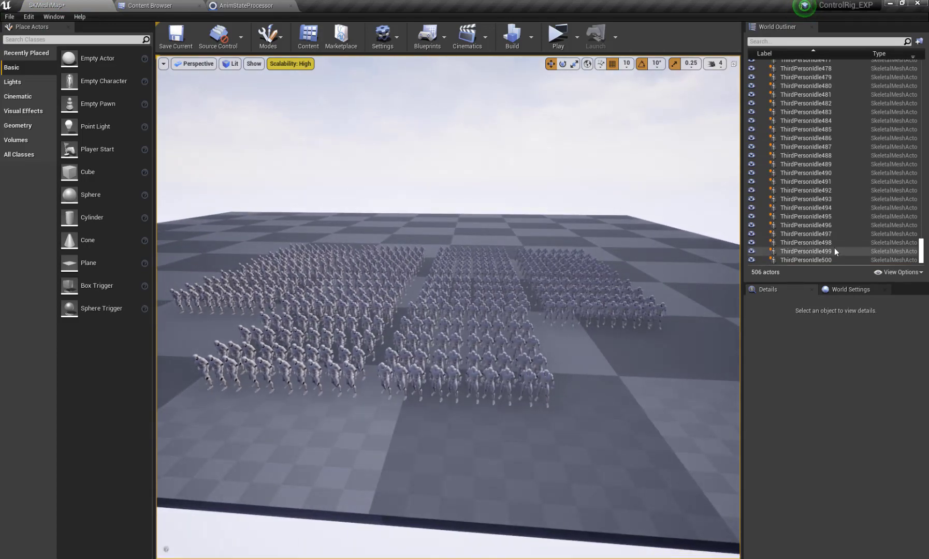
pyautogui.scroll(3, 636, 235)
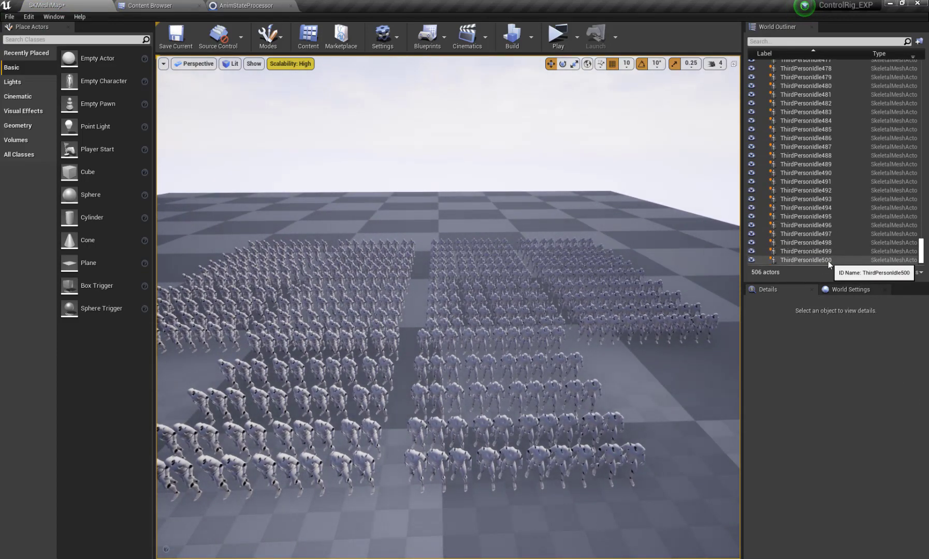
pyautogui.scroll(3, 828, 261)
pyautogui.scroll(4, 829, 245)
pyautogui.scroll(2, 580, 224)
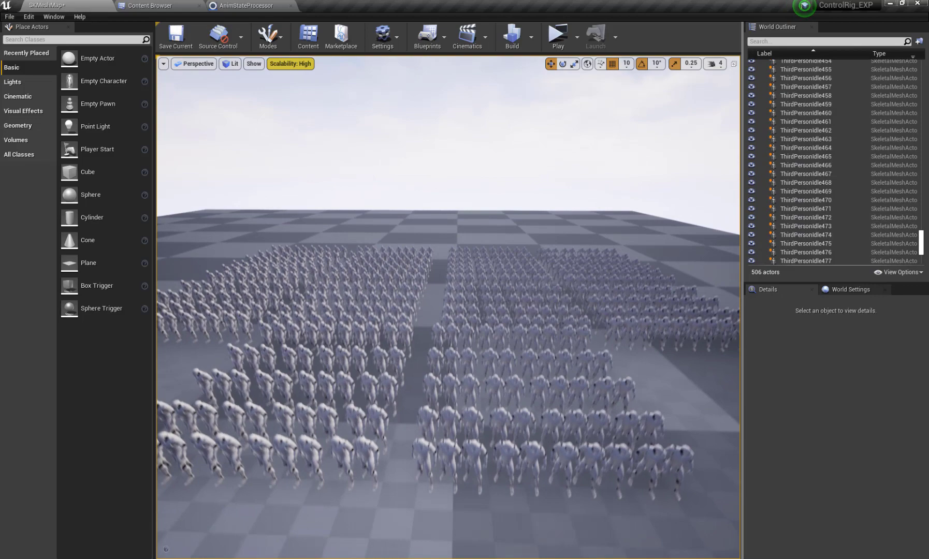
pyautogui.scroll(2, 572, 157)
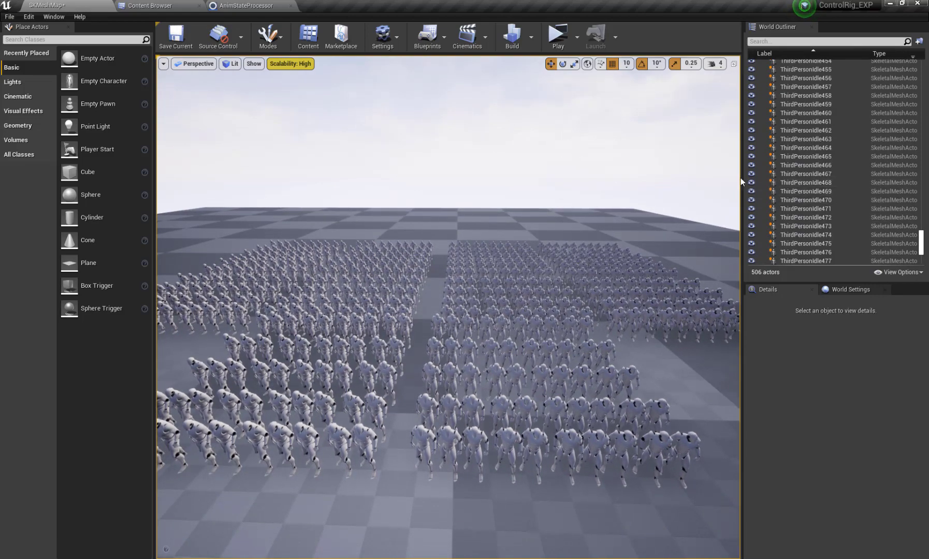
pyautogui.moveTo(741, 178); pyautogui.dragTo(777, 181)
pyautogui.scroll(-2, 726, 186)
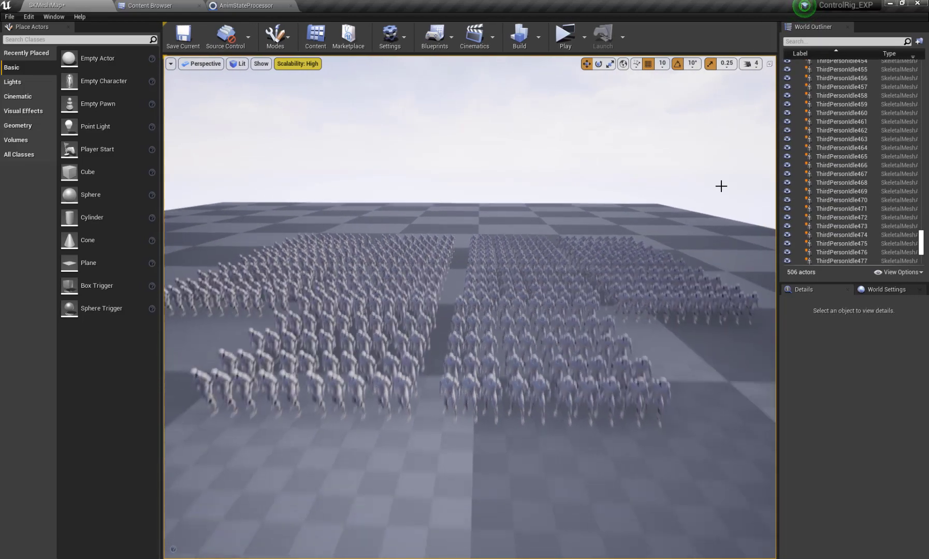
pyautogui.scroll(4, 722, 183)
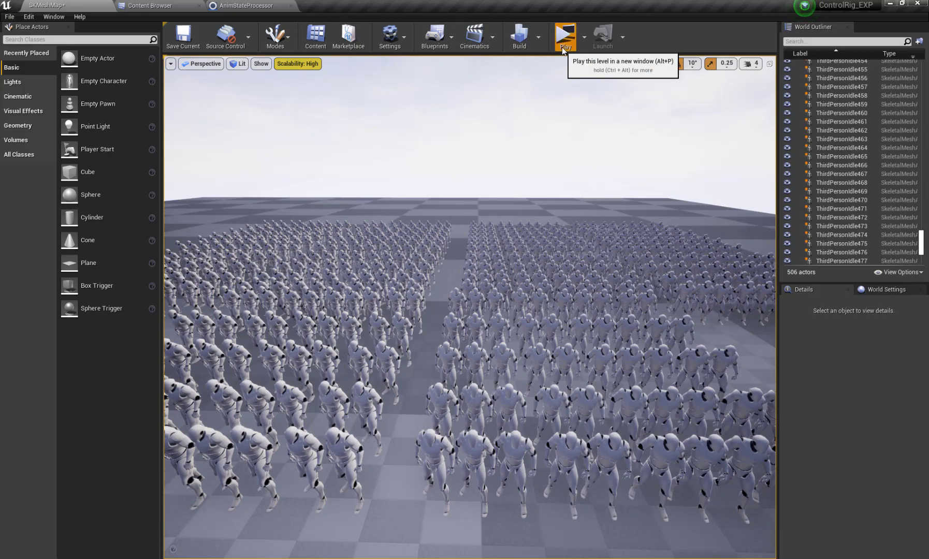
pyautogui.click(561, 47)
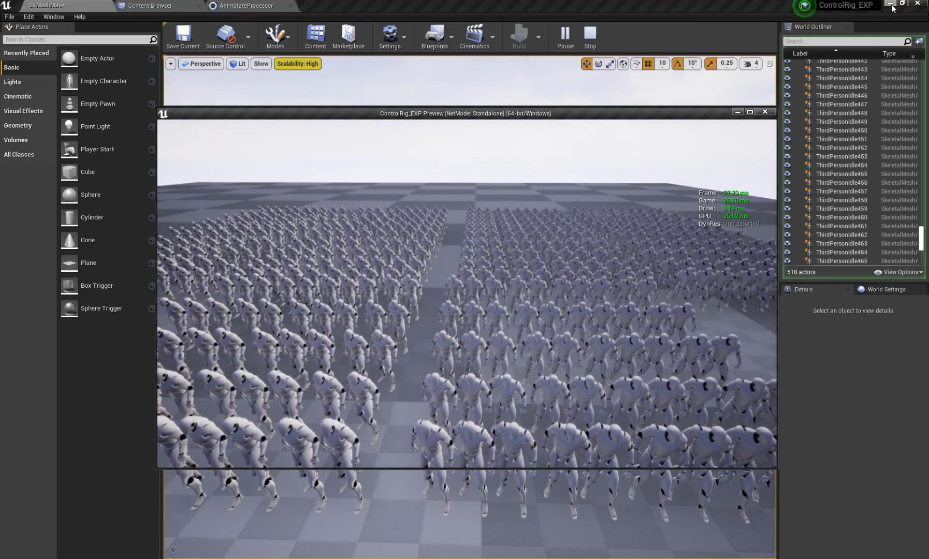
pyautogui.click(890, 4)
pyautogui.click(750, 111)
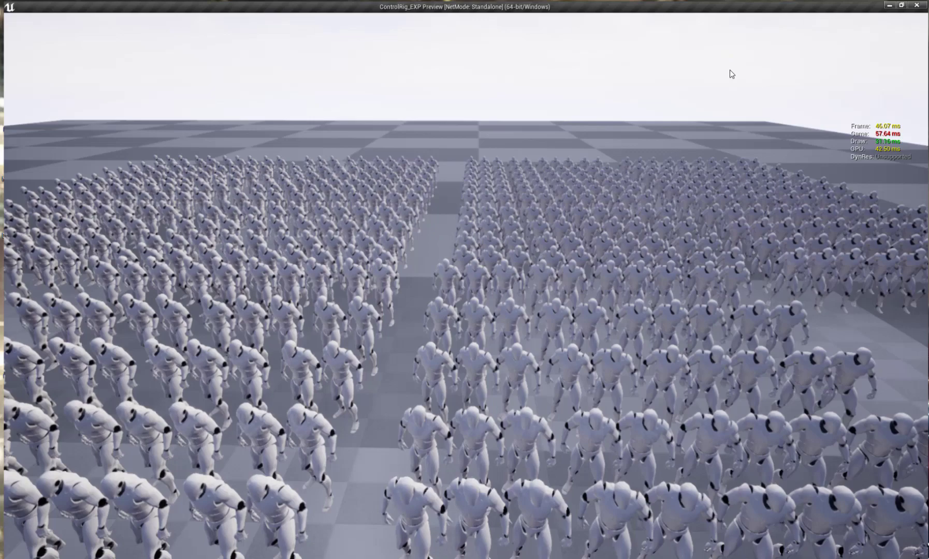
pyautogui.press('s')
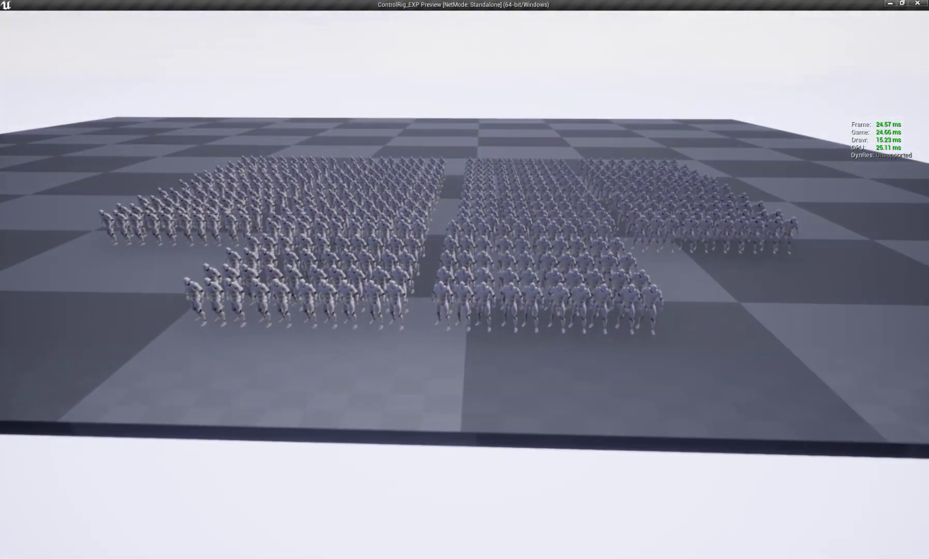
pyautogui.press('w')
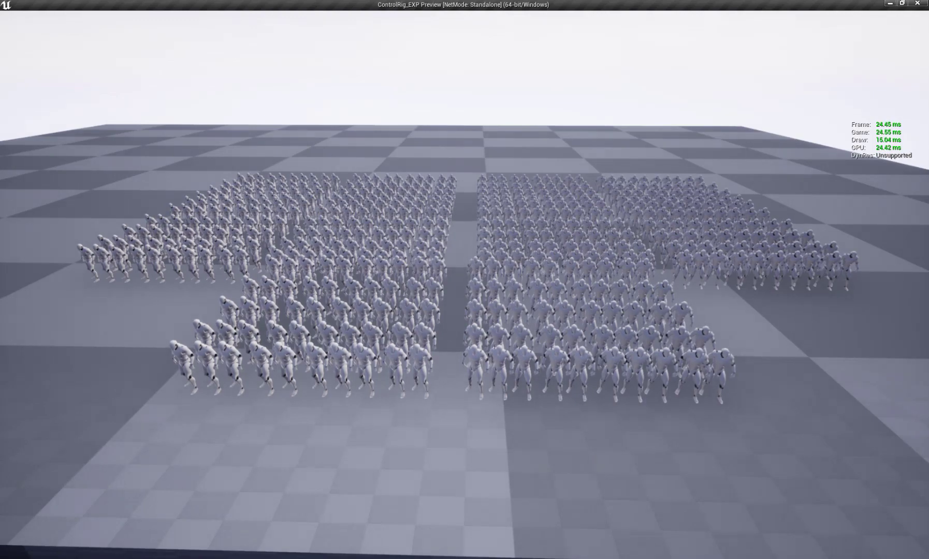
pyautogui.press('a')
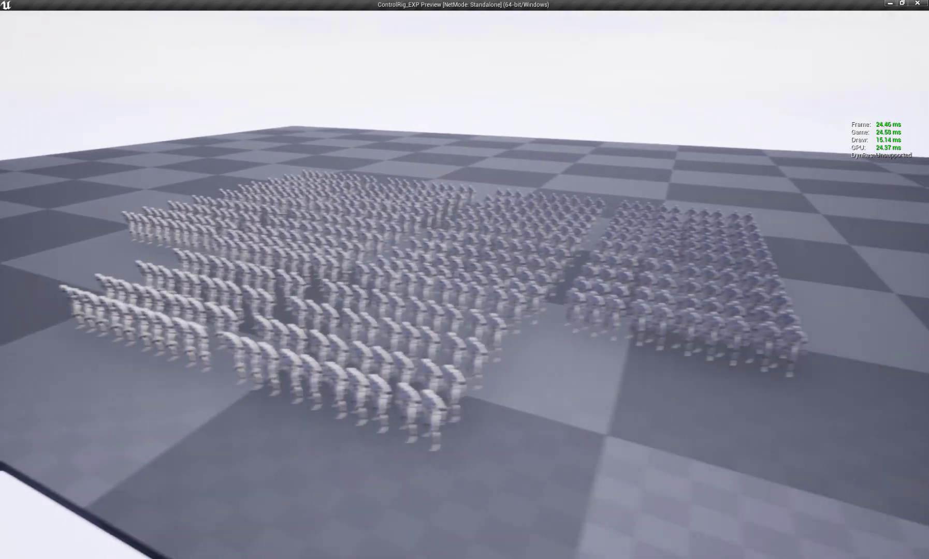
pyautogui.press('a')
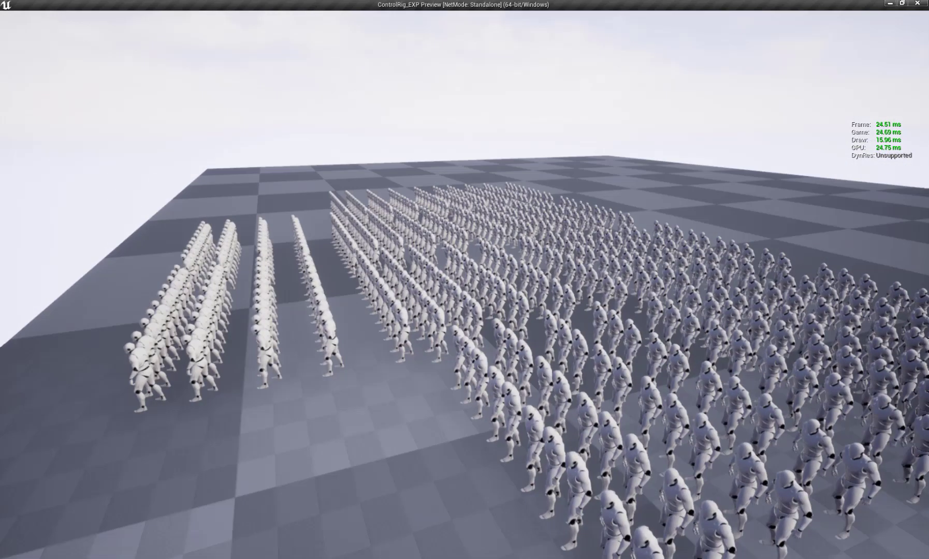
pyautogui.press('a')
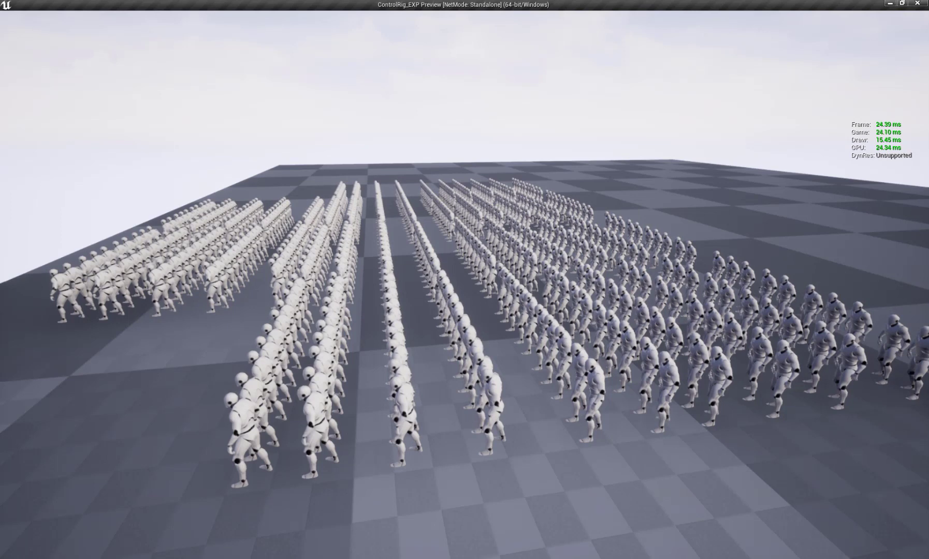
pyautogui.press('Escape')
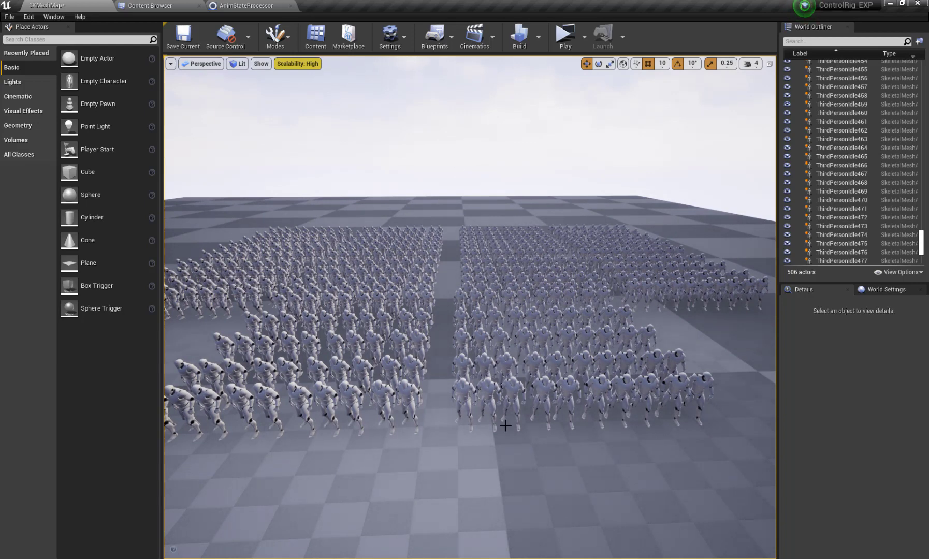
pyautogui.moveTo(504, 412); pyautogui.dragTo(486, 399, button='right')
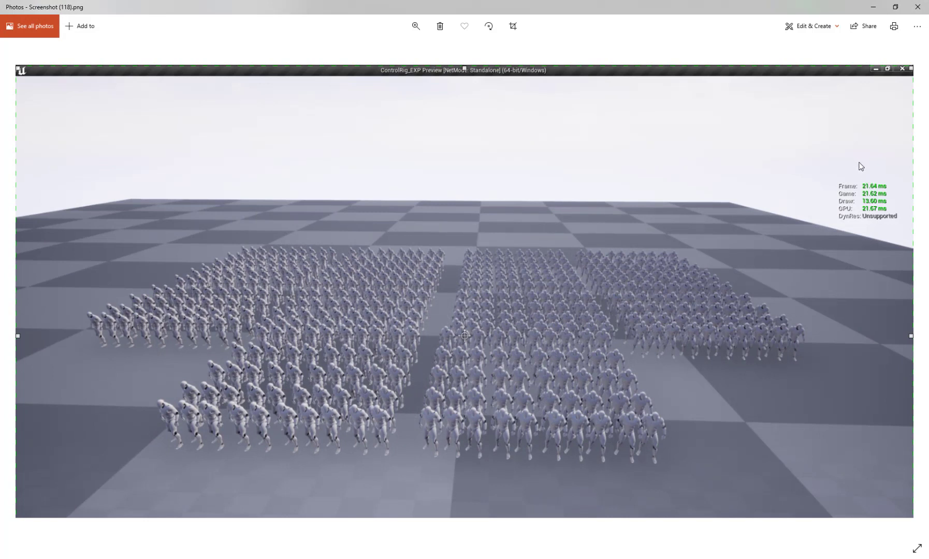
# Close the screenshot viewer and save all modified assets from the Content Browser
pyautogui.click(882, 7)
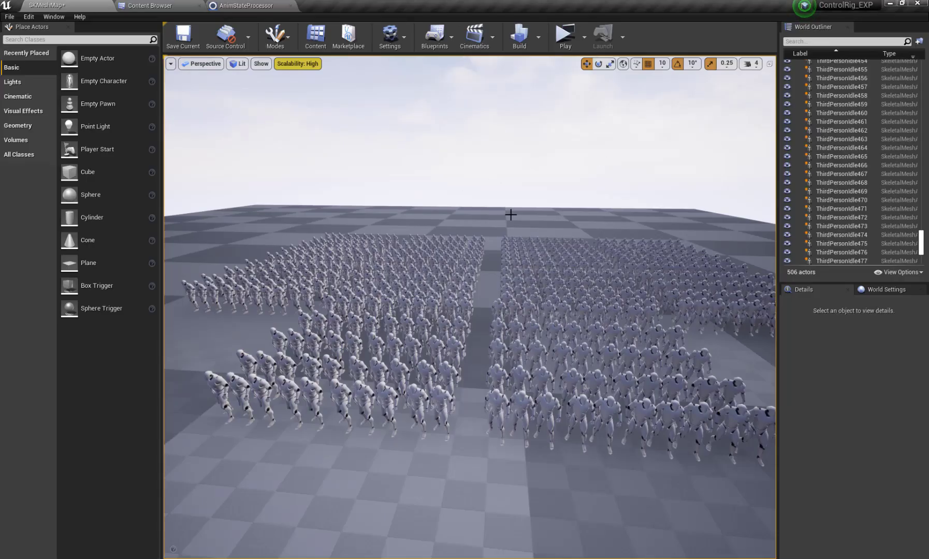
pyautogui.click(195, 4)
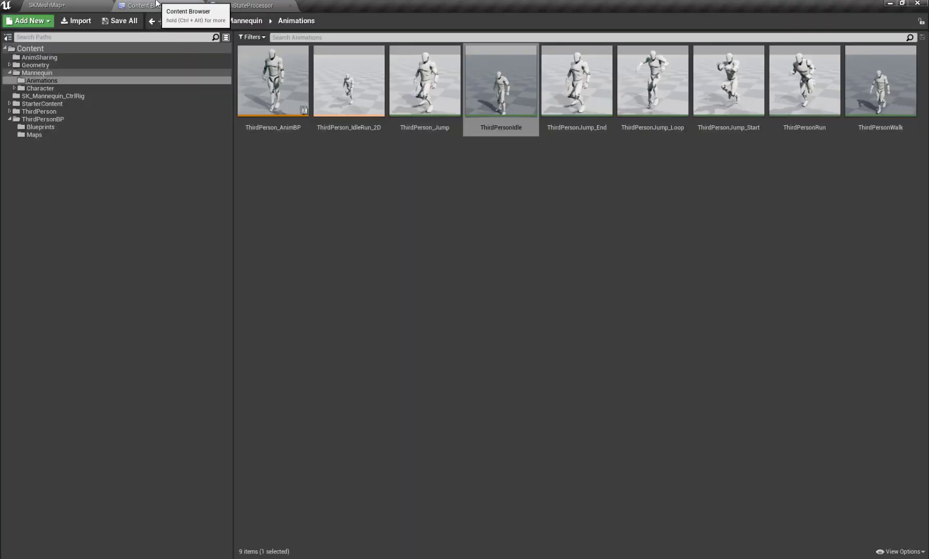
pyautogui.click(119, 20)
pyautogui.click(554, 373)
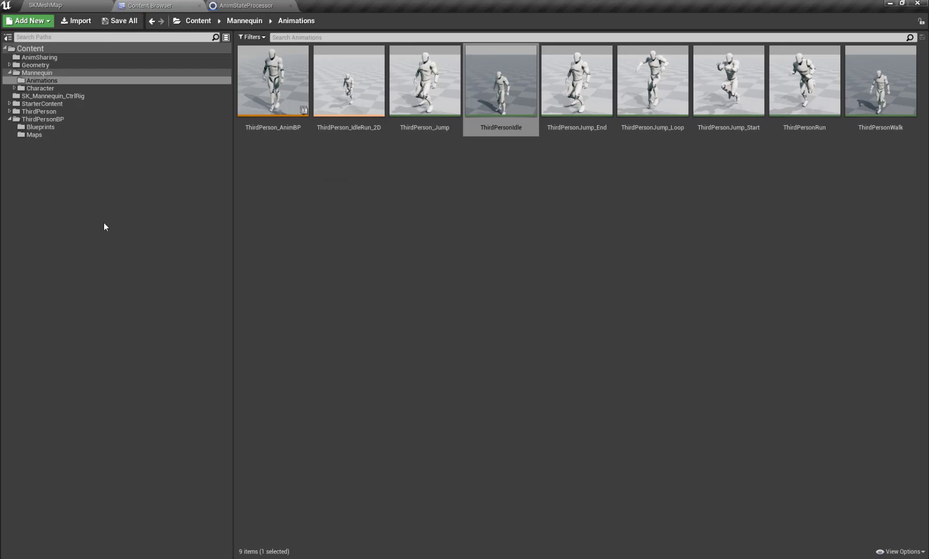
# Open the ActorMesh_AnimSharing map from ThirdPersonBP/Maps and swing the view across its crowd
pyautogui.click(37, 135)
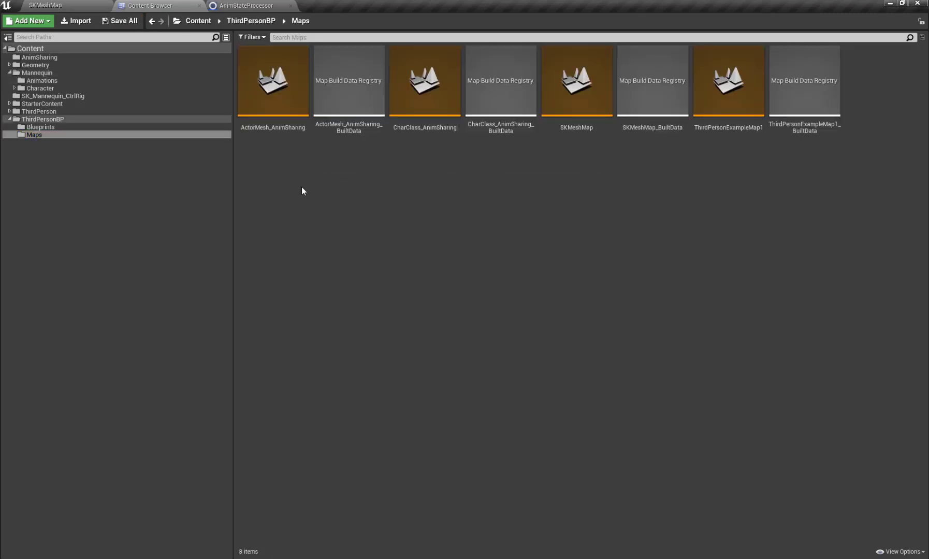
pyautogui.doubleClick(289, 123)
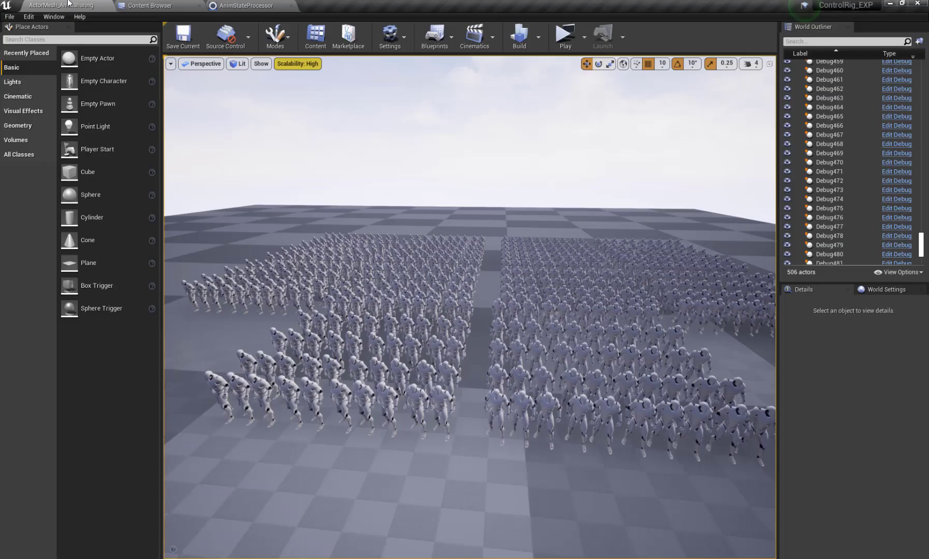
pyautogui.moveTo(465, 291); pyautogui.dragTo(435, 275, button='right')
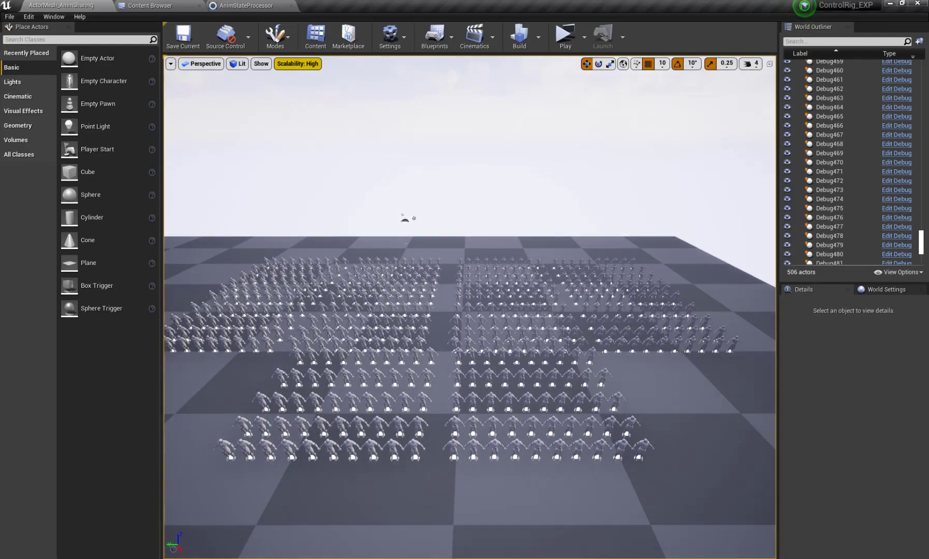
pyautogui.scroll(2, 532, 160)
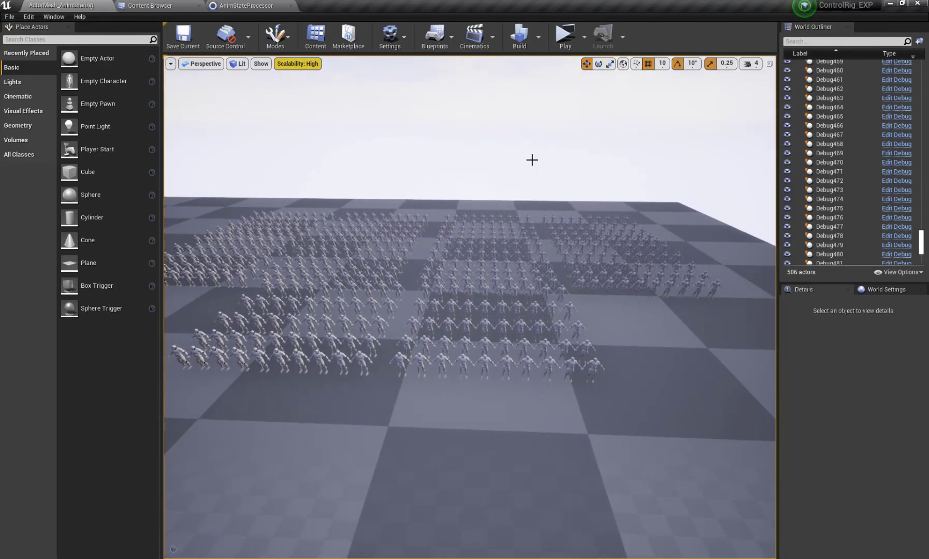
pyautogui.scroll(2, 532, 160)
pyautogui.scroll(2, 530, 167)
pyautogui.scroll(2, 526, 173)
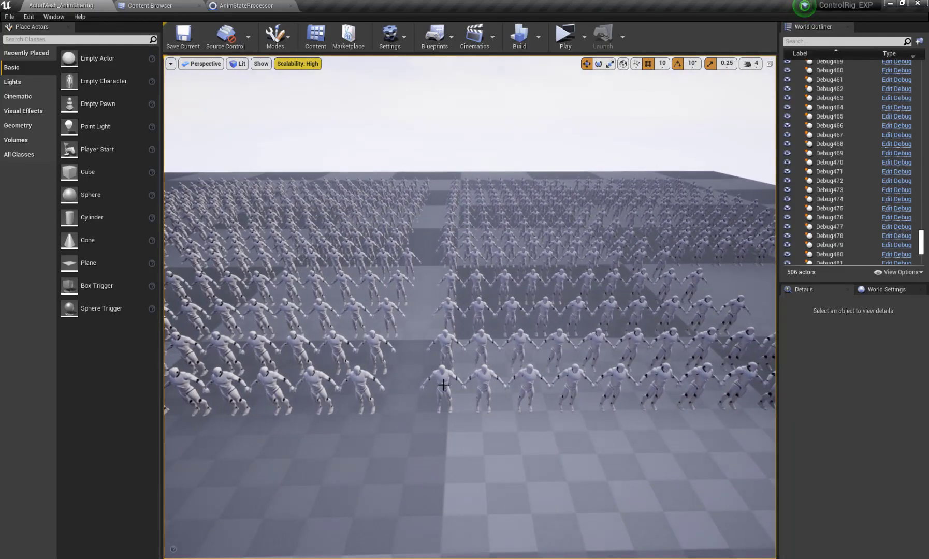
# Open Debug456's Blueprint, check its SkeletalMesh component, and select all Animation Sharing nodes in the Event Graph
pyautogui.click(443, 384)
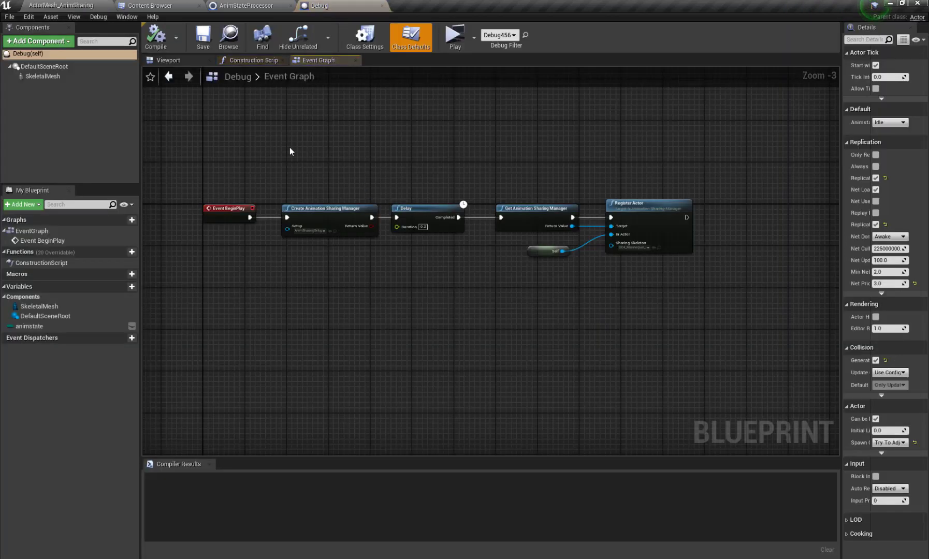
pyautogui.click(185, 63)
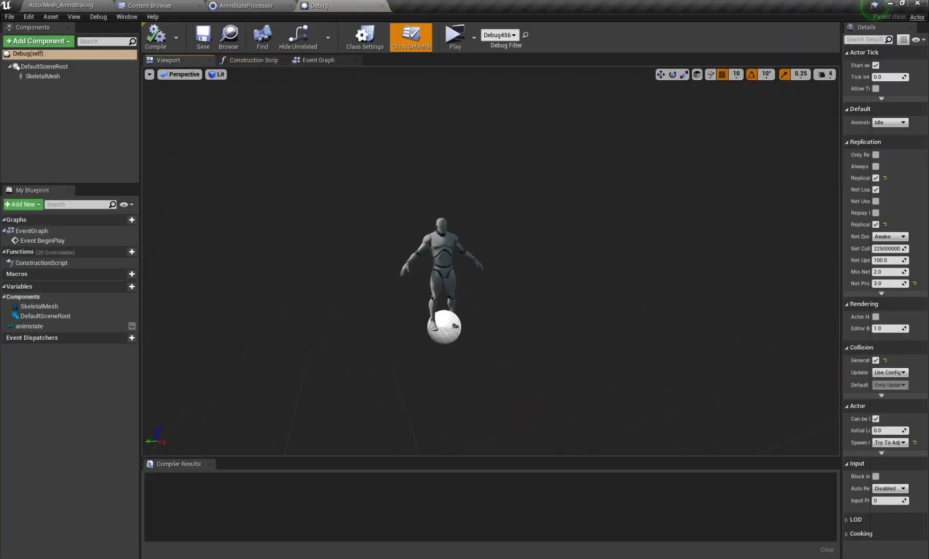
pyautogui.click(42, 75)
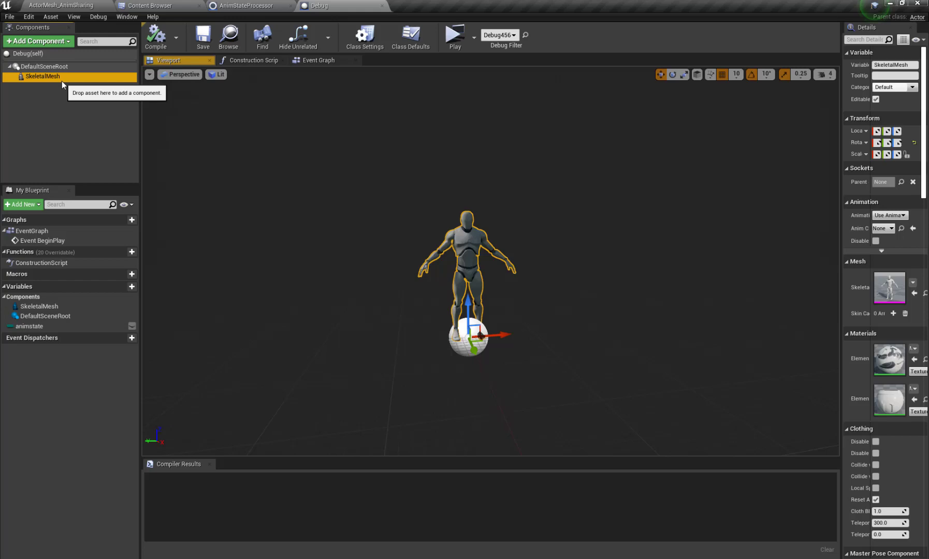
pyautogui.click(318, 60)
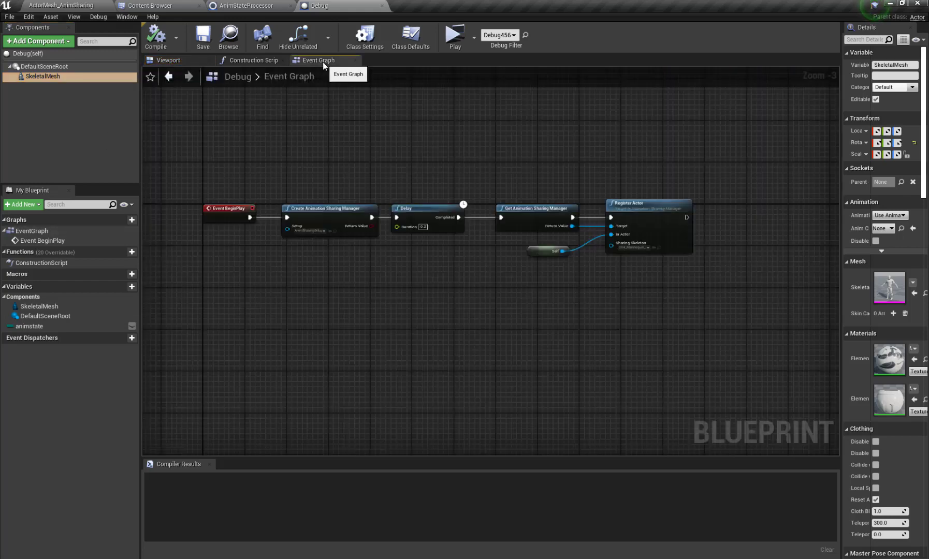
pyautogui.scroll(-5, 356, 192)
pyautogui.scroll(5, 336, 153)
pyautogui.moveTo(336, 144); pyautogui.dragTo(715, 305)
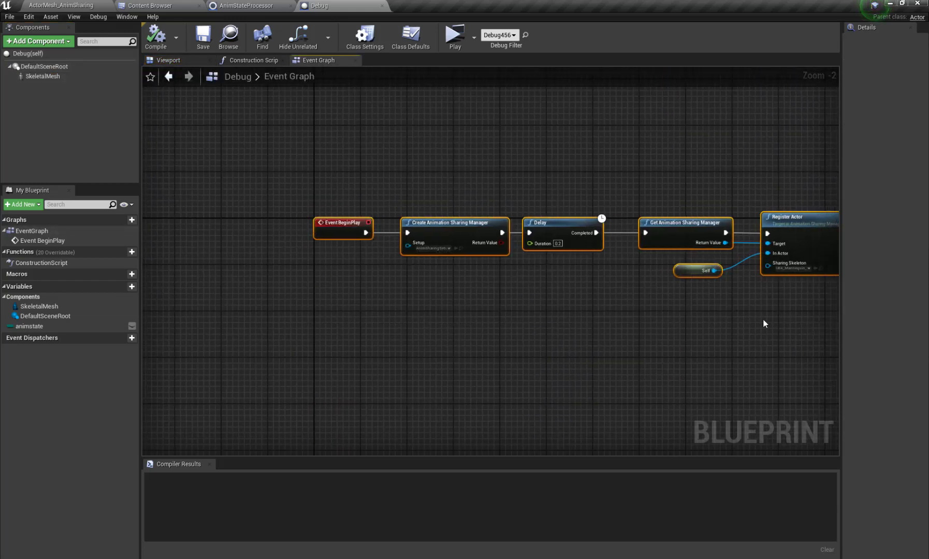
pyautogui.scroll(-4, 559, 284)
pyautogui.scroll(4, 585, 249)
pyautogui.scroll(1, 557, 223)
pyautogui.scroll(-2, 557, 224)
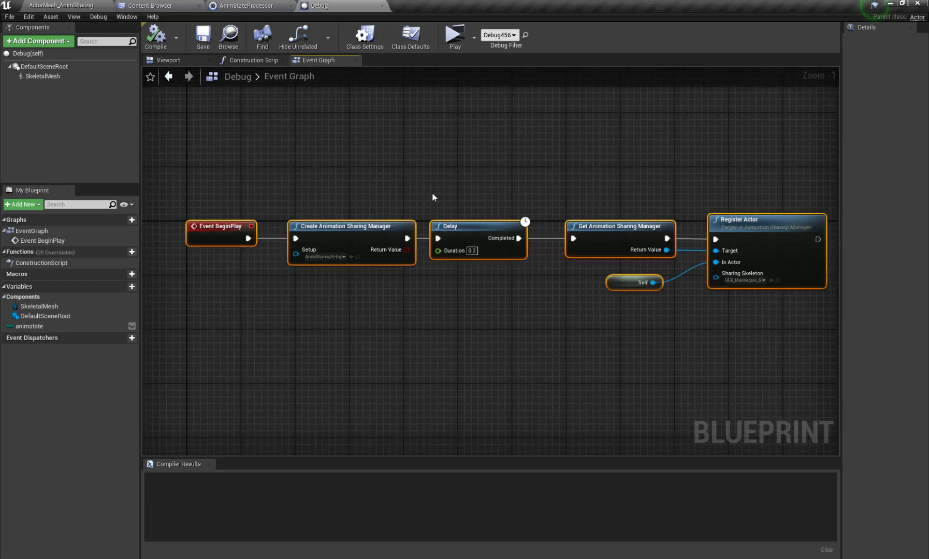
pyautogui.scroll(-2, 431, 197)
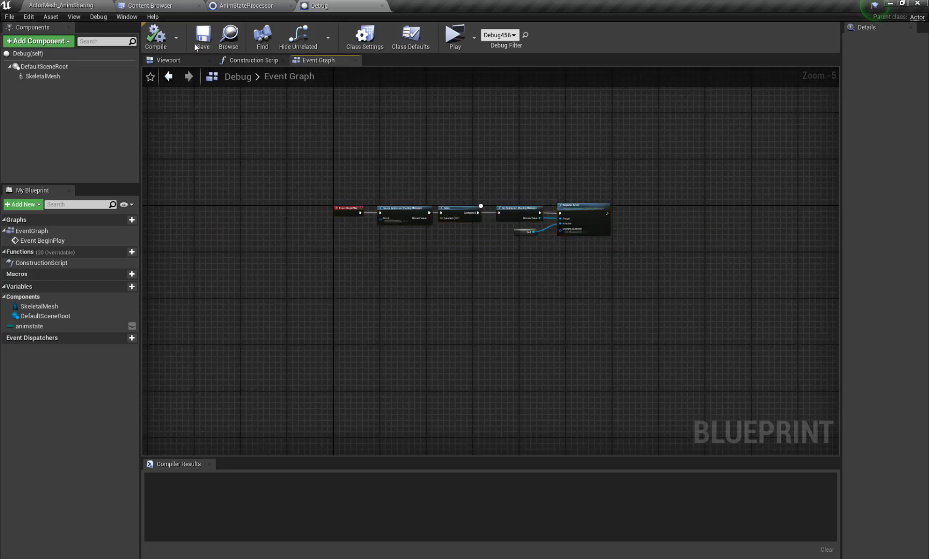
# Show the actor's 3D preview again and fly the viewport camera over the crowd of Debug actors
pyautogui.click(196, 61)
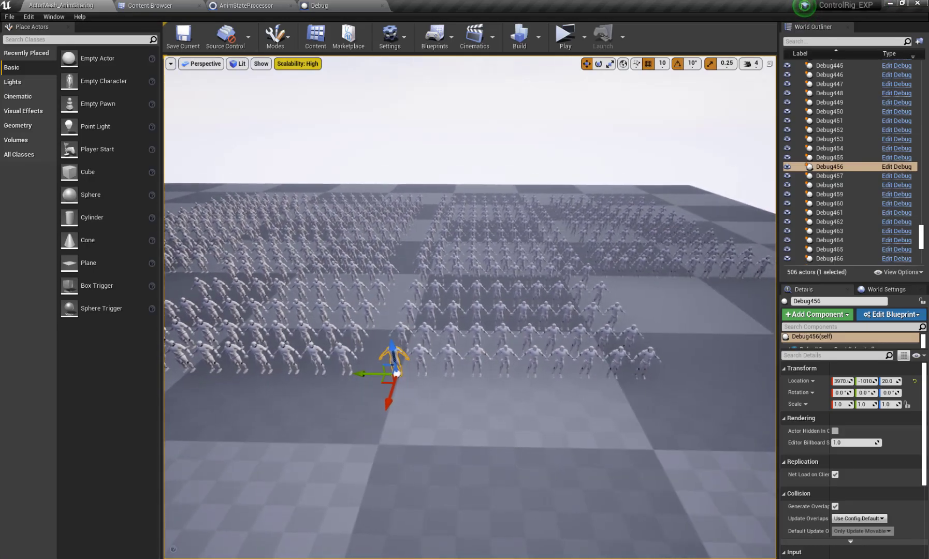
pyautogui.moveTo(672, 180); pyautogui.dragTo(672, 180)
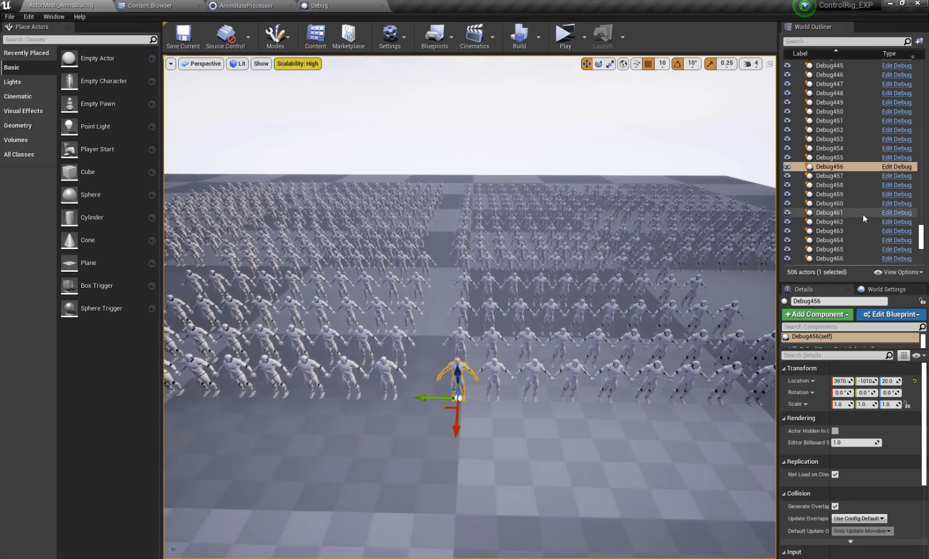
pyautogui.scroll(-10, 863, 214)
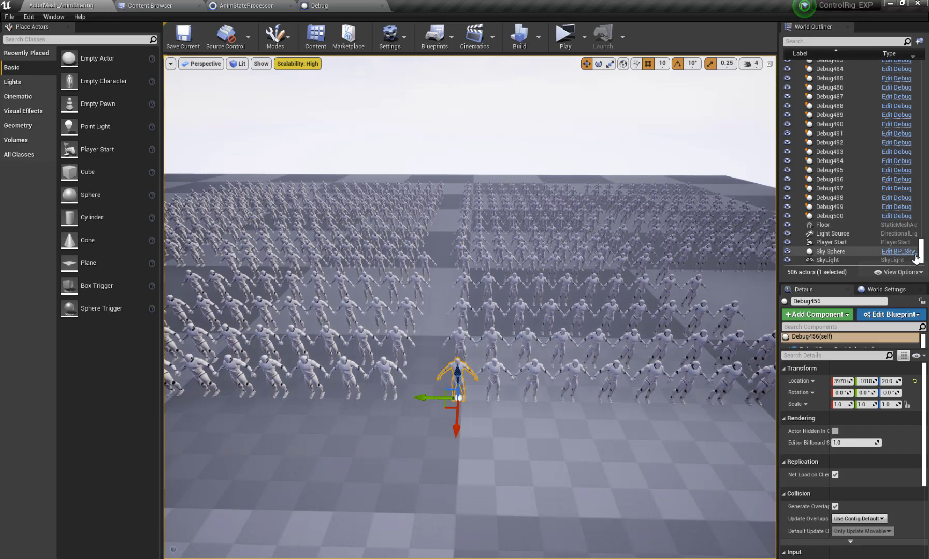
pyautogui.moveTo(920, 251); pyautogui.dragTo(912, 63)
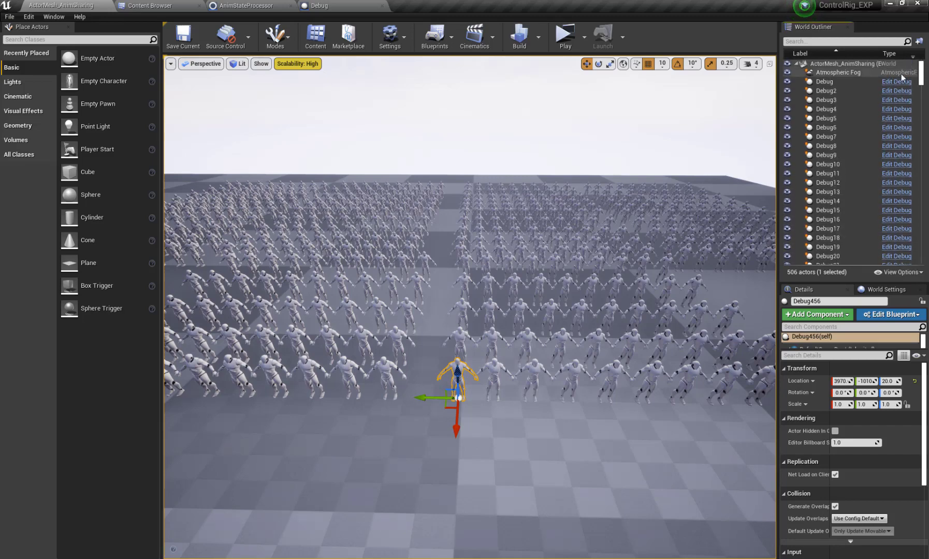
pyautogui.moveTo(507, 290); pyautogui.dragTo(493, 305, button='right')
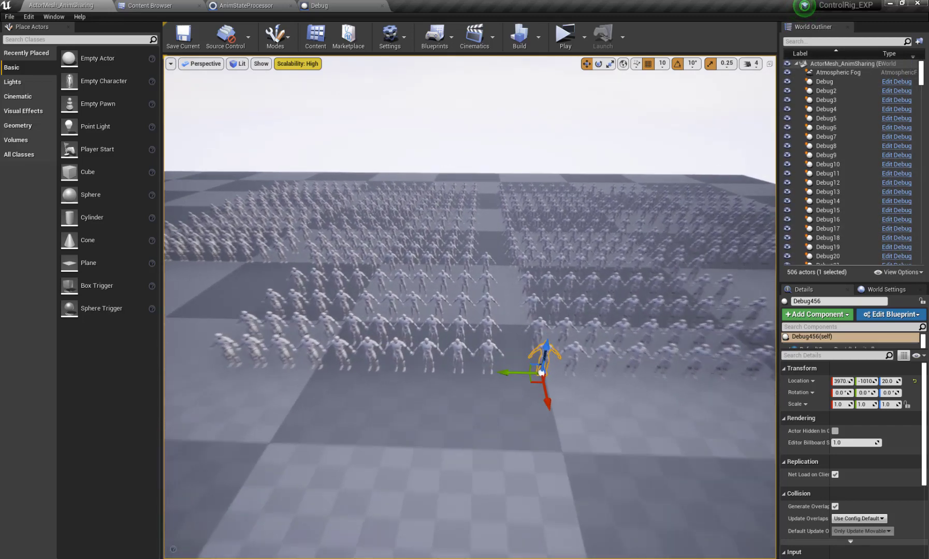
pyautogui.moveTo(600, 151); pyautogui.dragTo(600, 151, button='right')
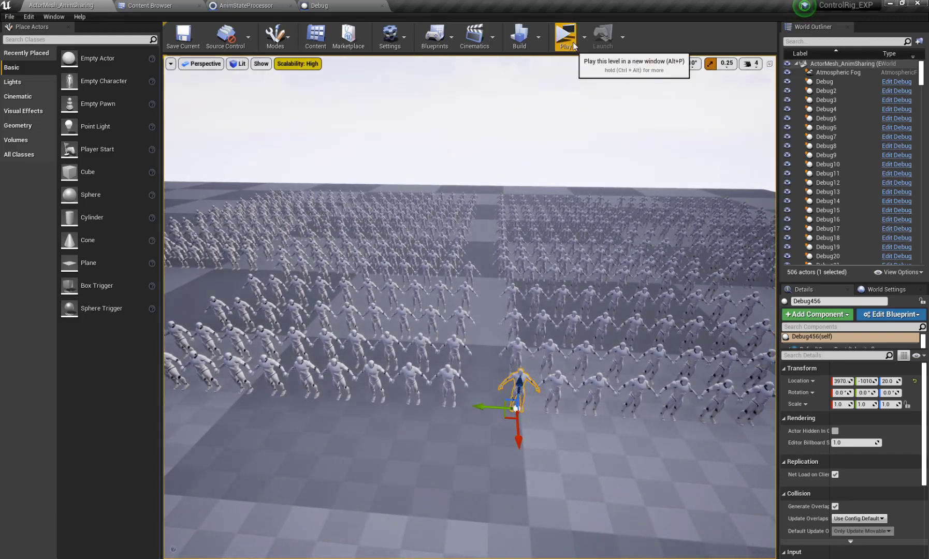
# Play the level in a maximized new window and fly around the crowd reading the stat unit timings
pyautogui.click(565, 36)
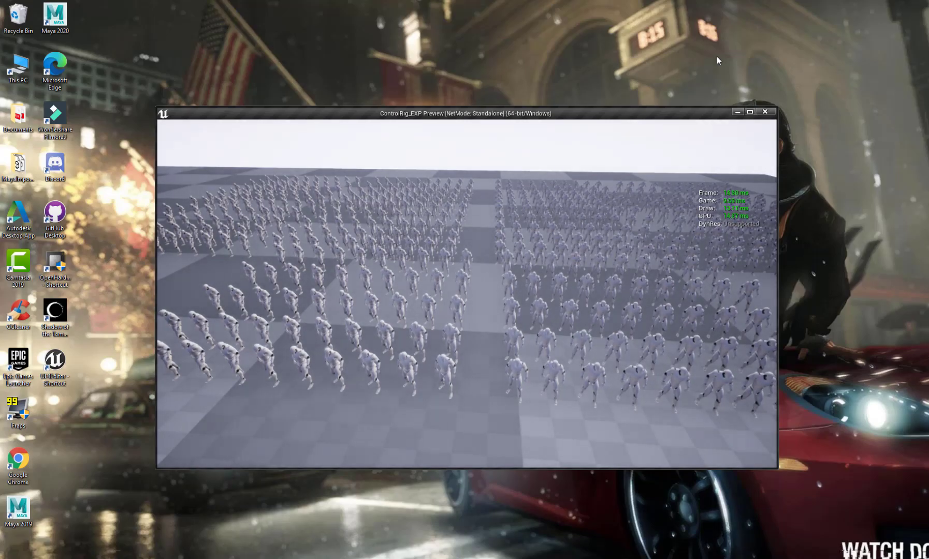
pyautogui.click(750, 111)
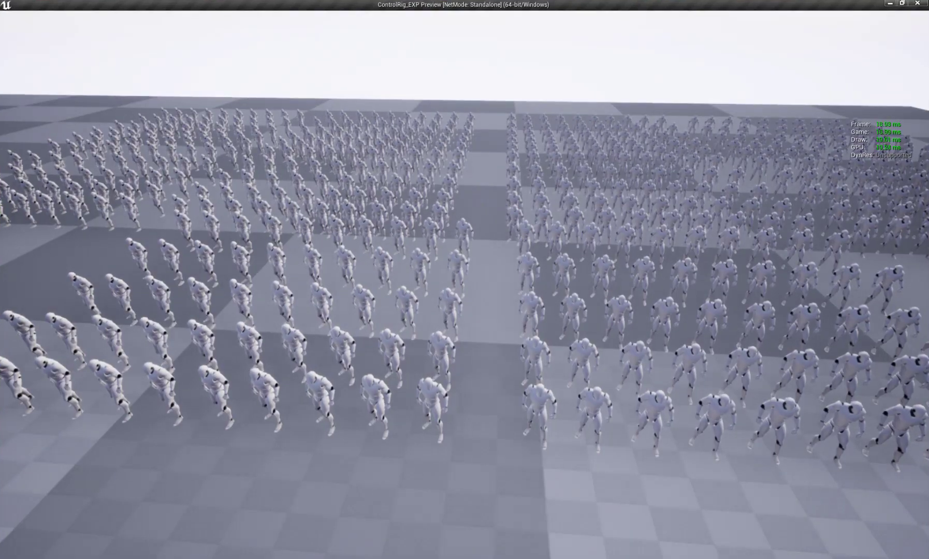
pyautogui.press('w')
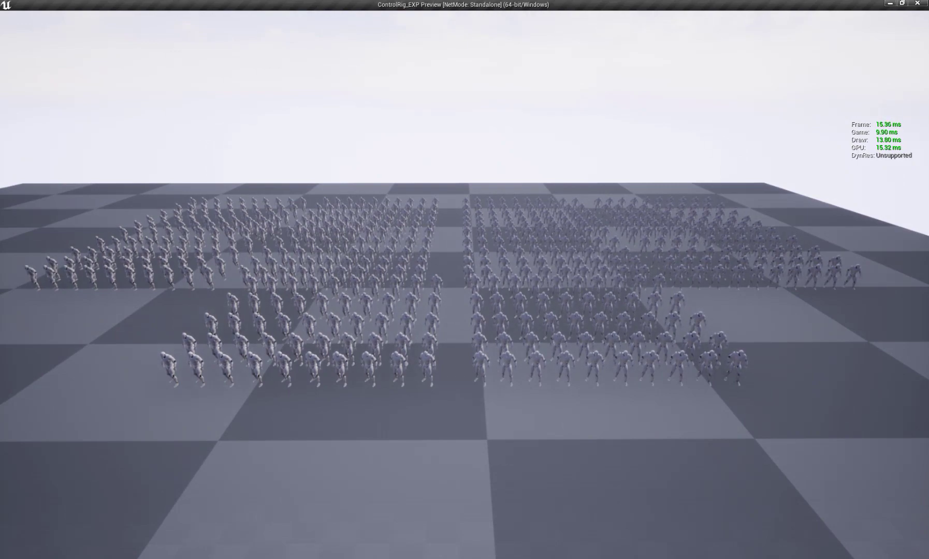
pyautogui.press('d')
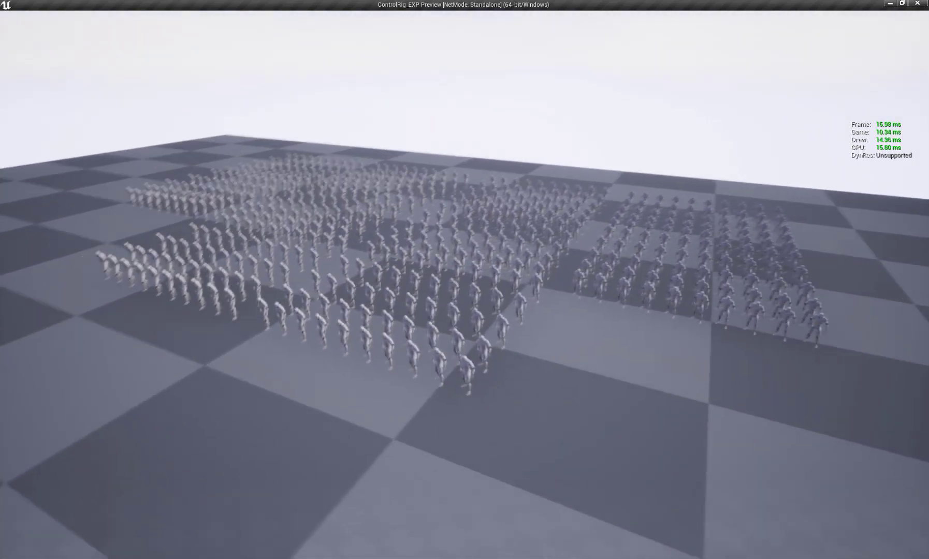
pyautogui.press('d')
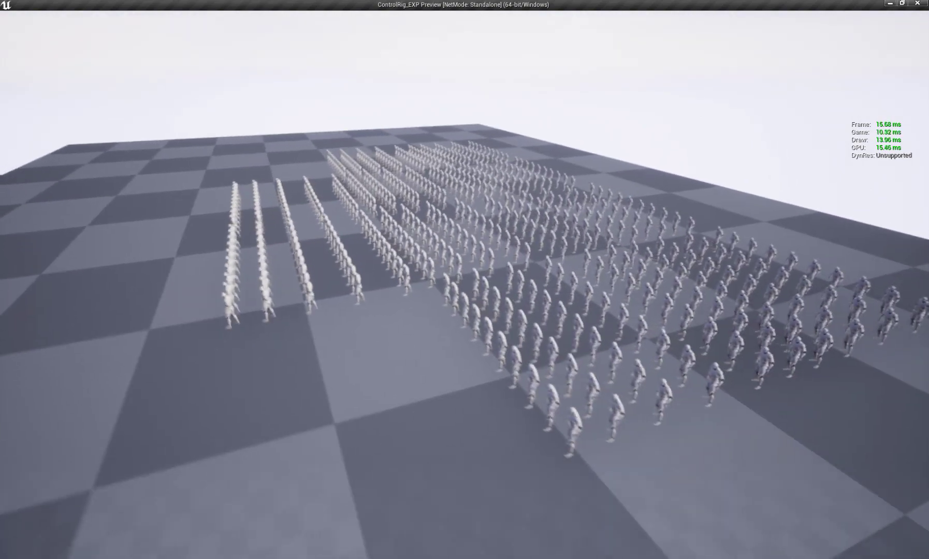
pyautogui.press('w')
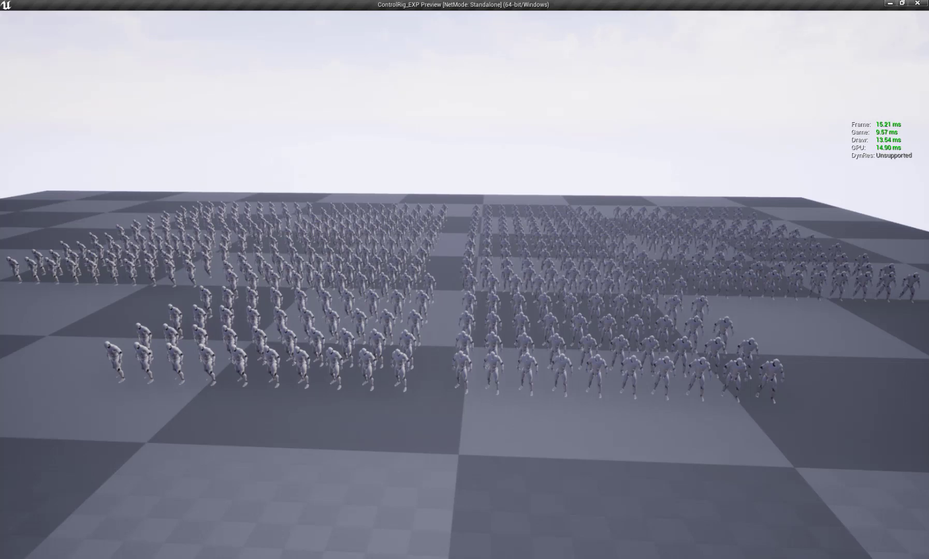
# Stop the standalone preview with Escape and reposition the editor view around the crowd
pyautogui.press('Escape')
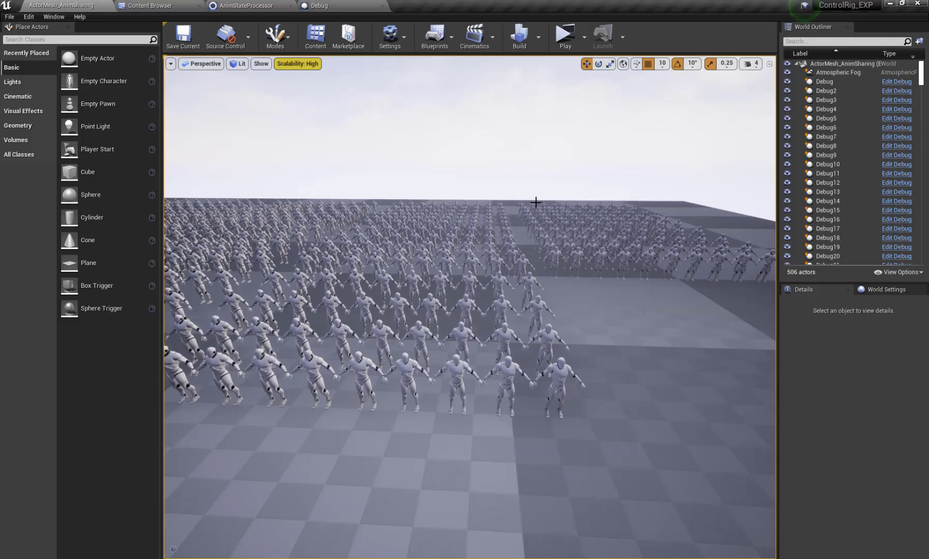
pyautogui.moveTo(535, 203); pyautogui.dragTo(578, 234)
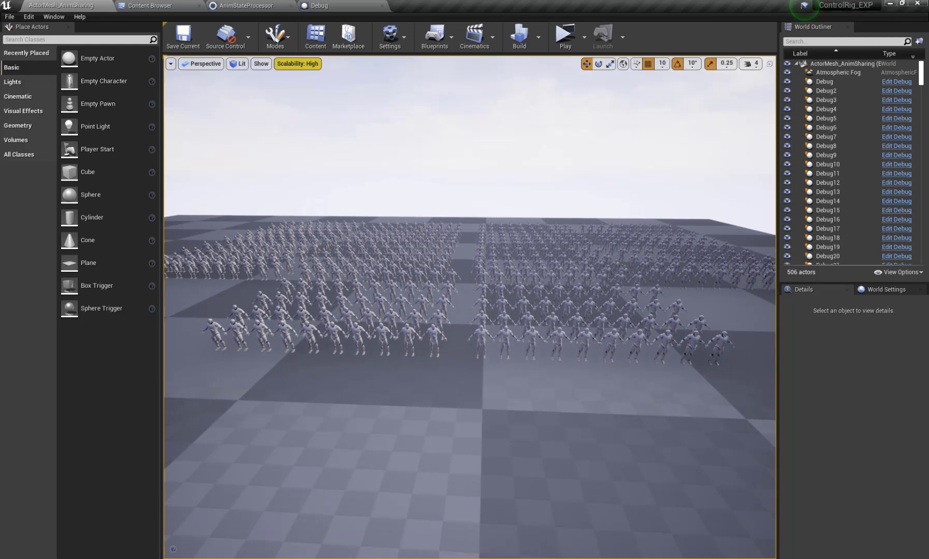
pyautogui.moveTo(430, 481); pyautogui.dragTo(430, 481)
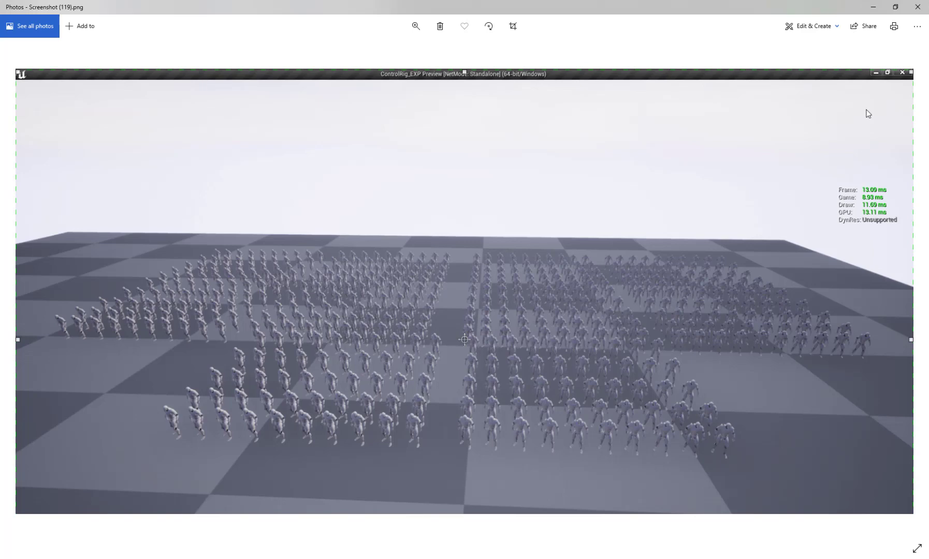
# Close the 8.93 ms game-time screenshot in Photos and edge the viewport closer to the crowd
pyautogui.click(874, 7)
pyautogui.moveTo(655, 234); pyautogui.dragTo(655, 235, button='right')
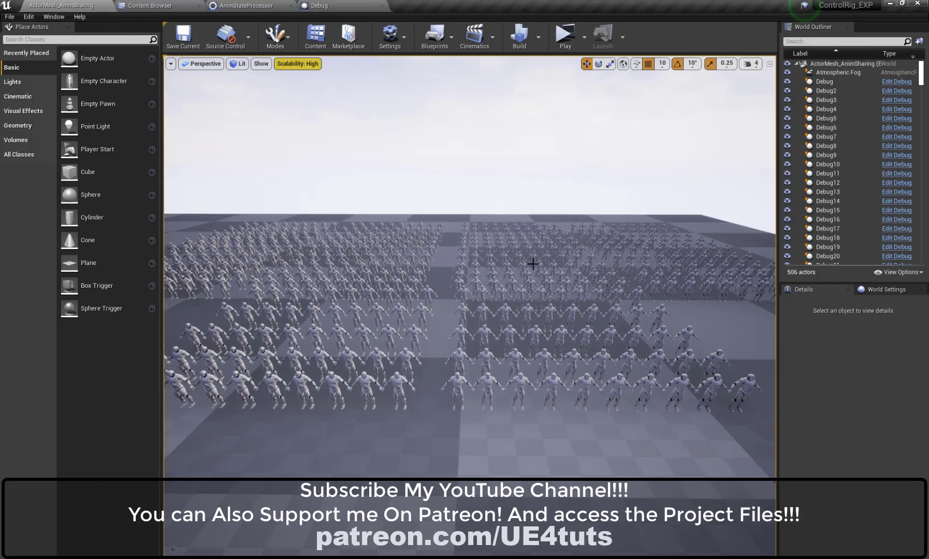
pyautogui.moveTo(464, 290); pyautogui.dragTo(508, 276, button='right')
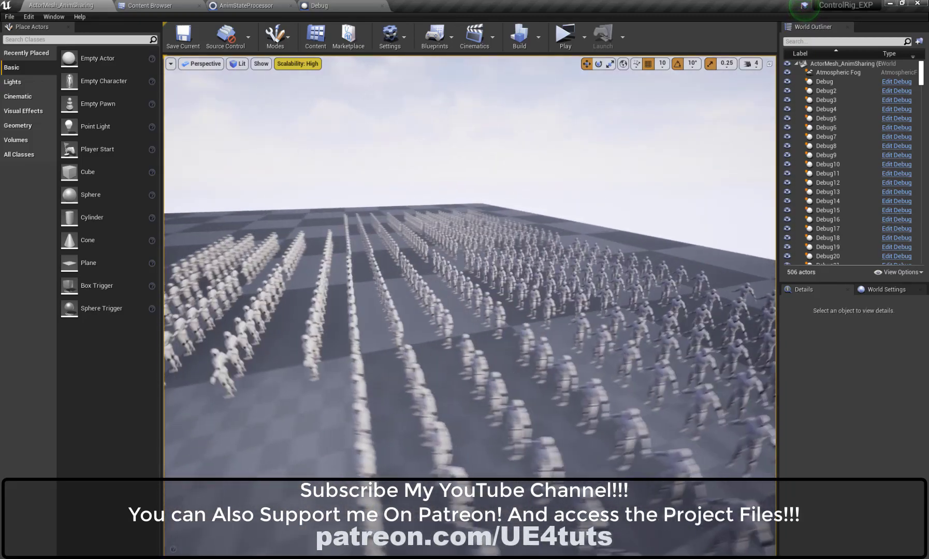
pyautogui.moveTo(470, 290)
pyautogui.mouseDown(button='right')
pyautogui.moveTo(470, 276)
pyautogui.moveTo(435, 290)
pyautogui.moveTo(450, 287)
pyautogui.mouseUp(button='right')
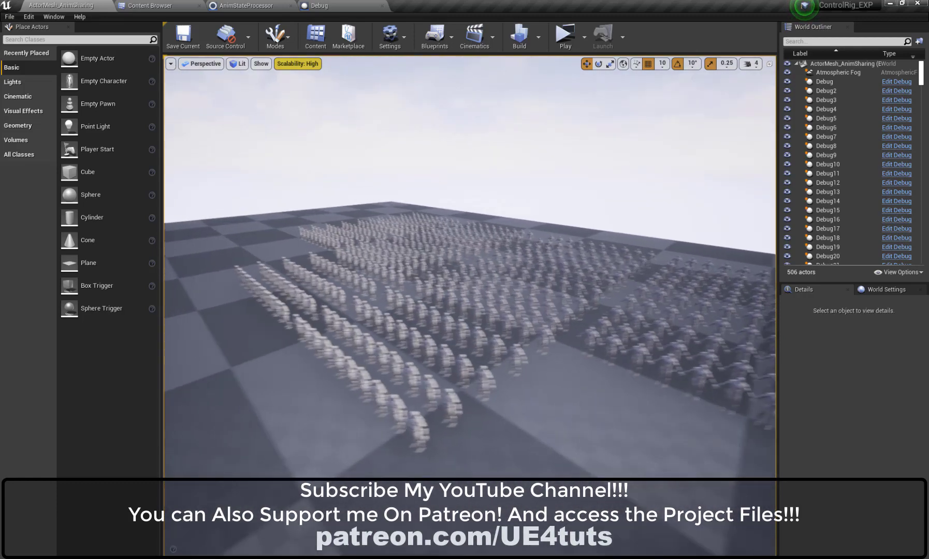
pyautogui.moveTo(469, 291); pyautogui.dragTo(470, 305, button='right')
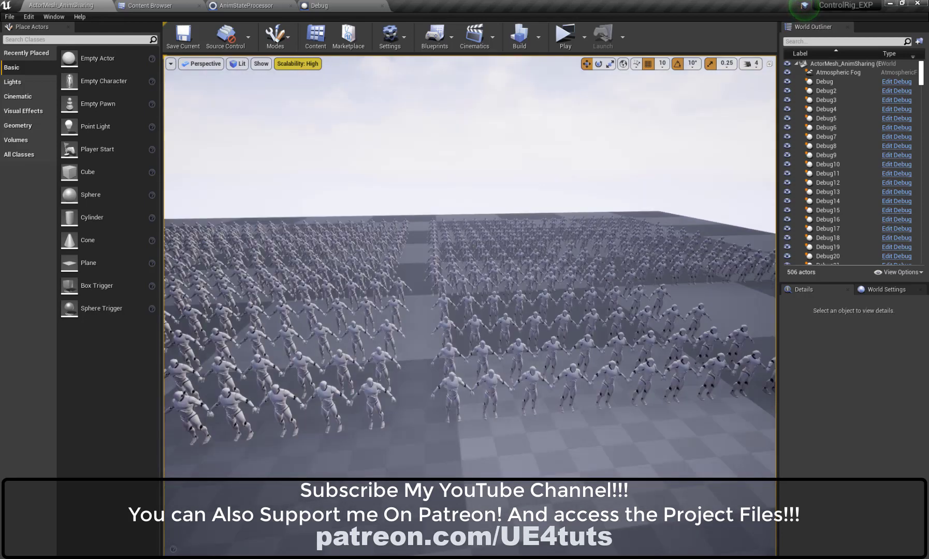